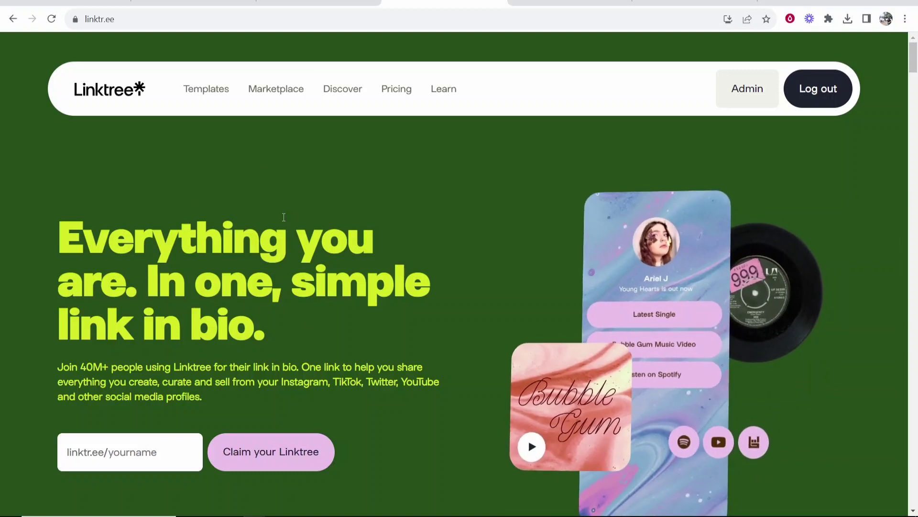
# Look over the Instagram profile and Linktree homepage, then go to the linktr.ee/admin Links editor.
pyautogui.hotkey('ctrl', 'Tab')
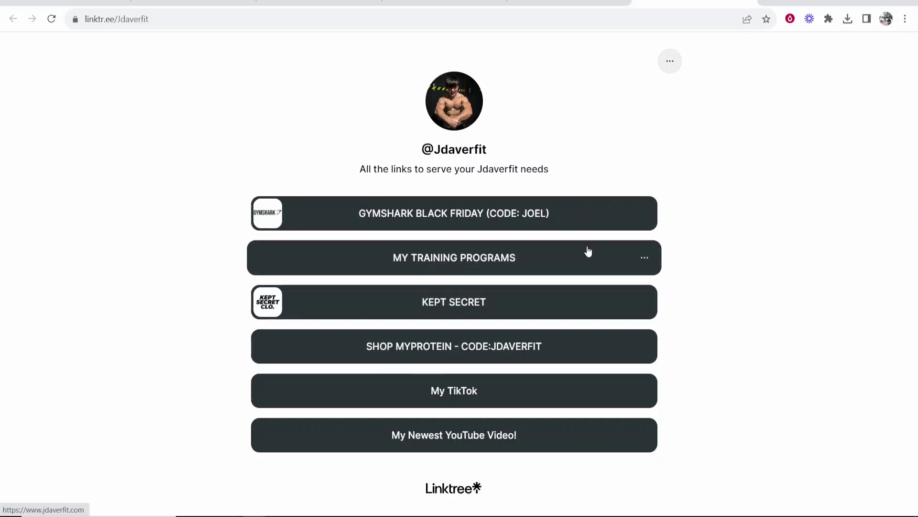
pyautogui.click(428, 11)
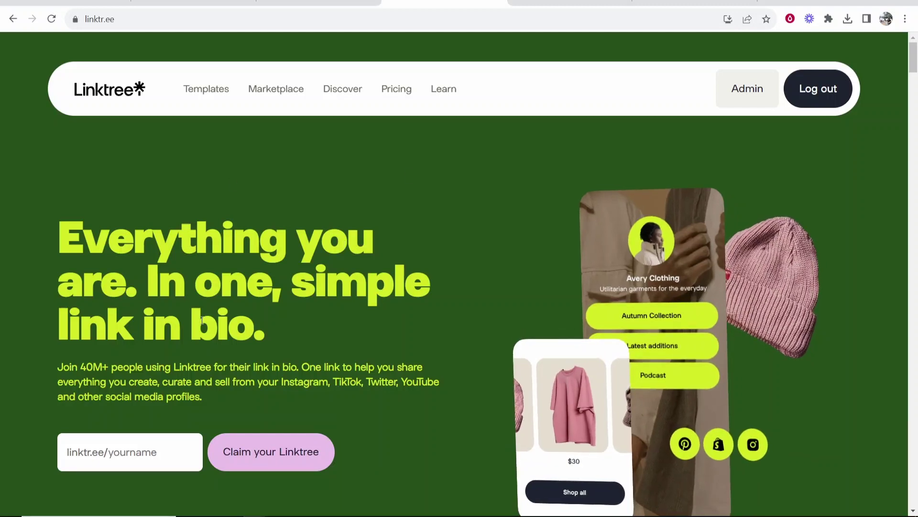
pyautogui.scroll(-1, 341, 256)
pyautogui.scroll(-1, 215, 306)
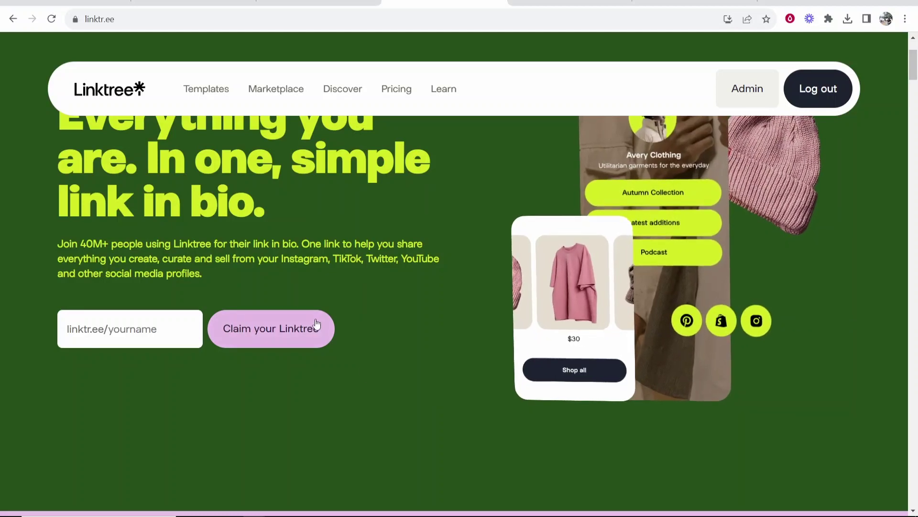
pyautogui.hotkey('ctrl', 'pageup')
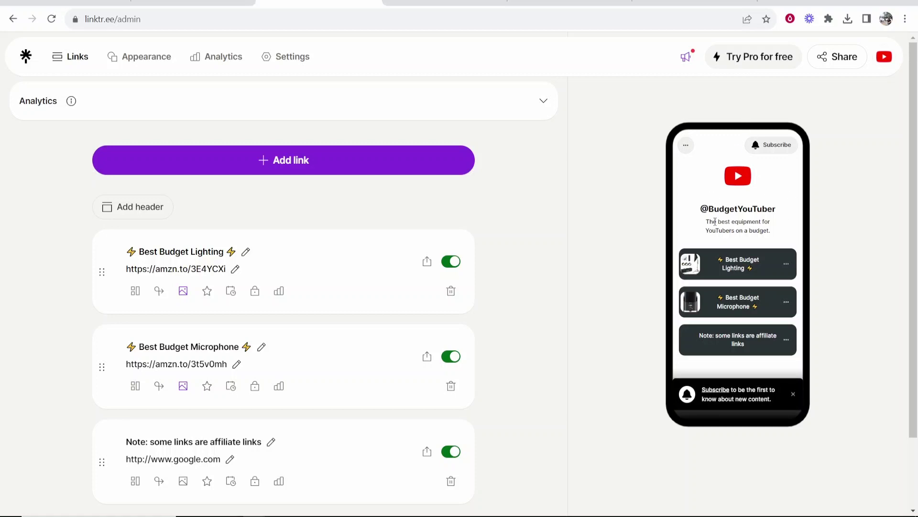
# Delete the Best Budget Lighting, Best Budget Microphone and affiliate links note entries.
pyautogui.click(451, 290)
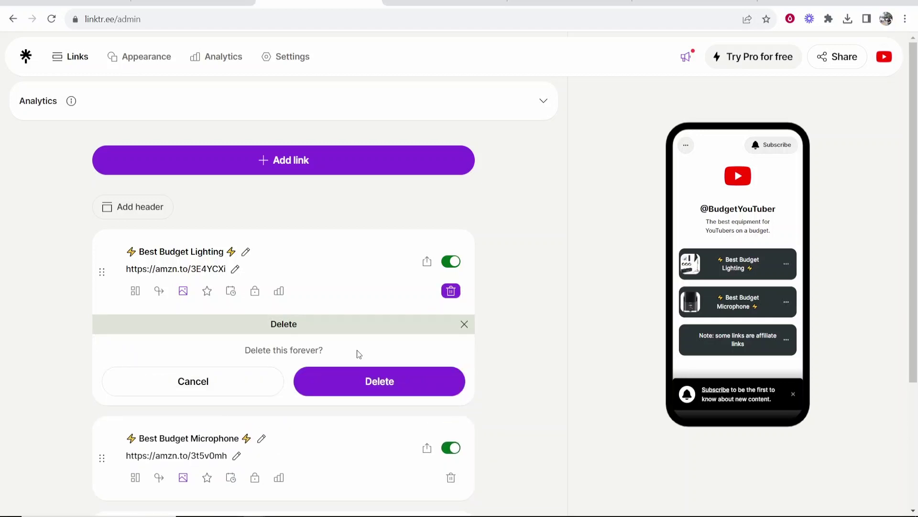
pyautogui.click(381, 386)
pyautogui.click(451, 297)
pyautogui.click(360, 378)
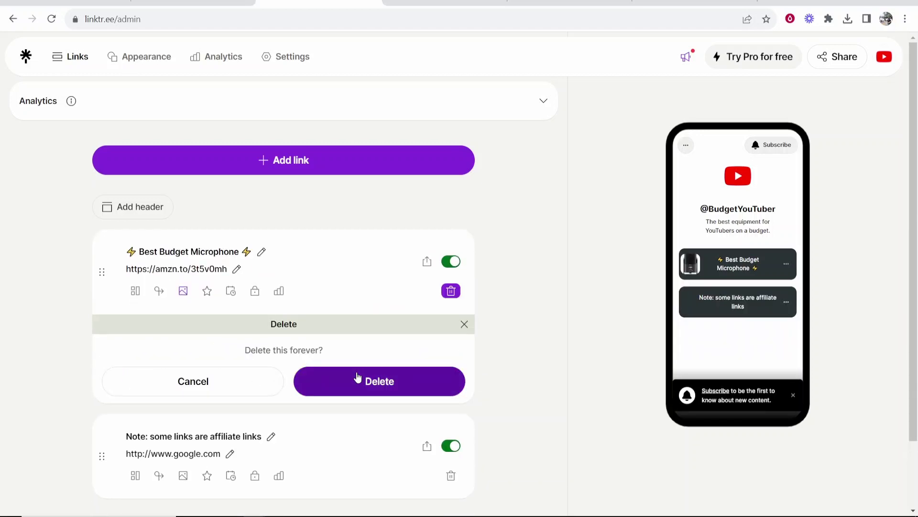
pyautogui.click(457, 293)
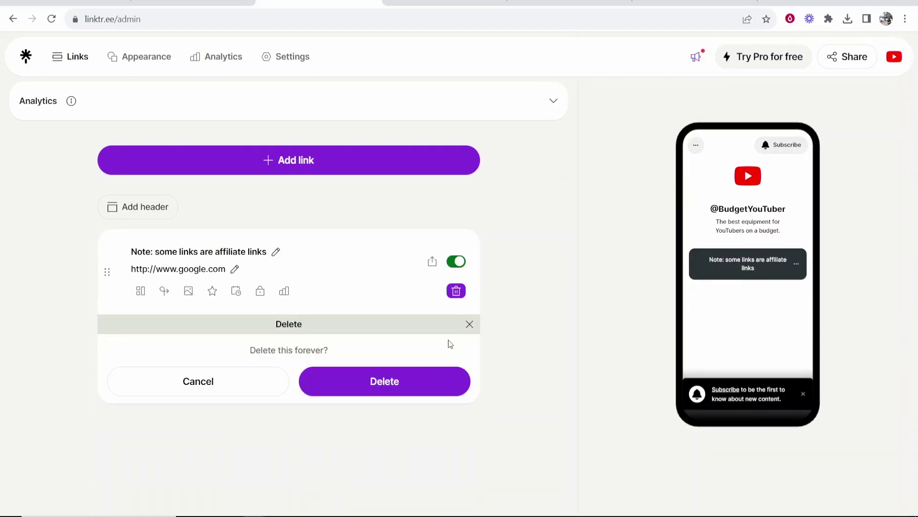
pyautogui.click(423, 379)
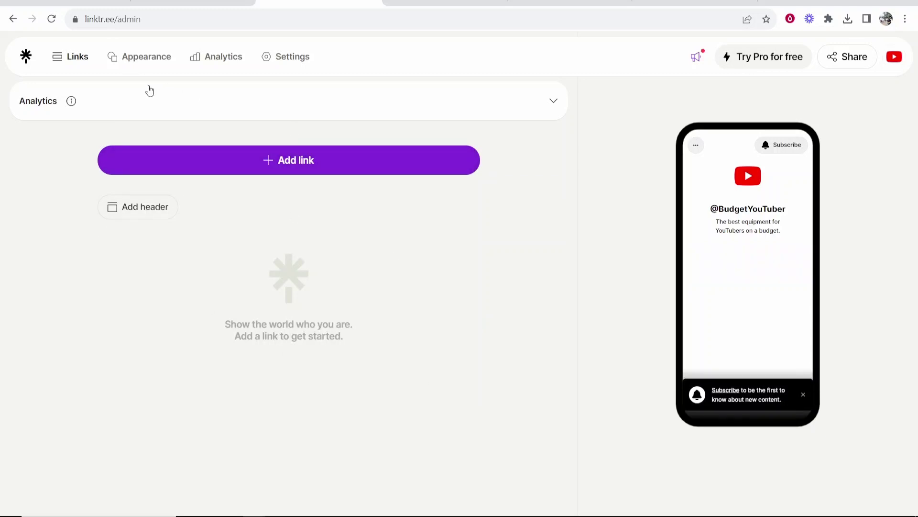
# Open the Appearance settings and view the profile picture options without changing the picture.
pyautogui.click(143, 58)
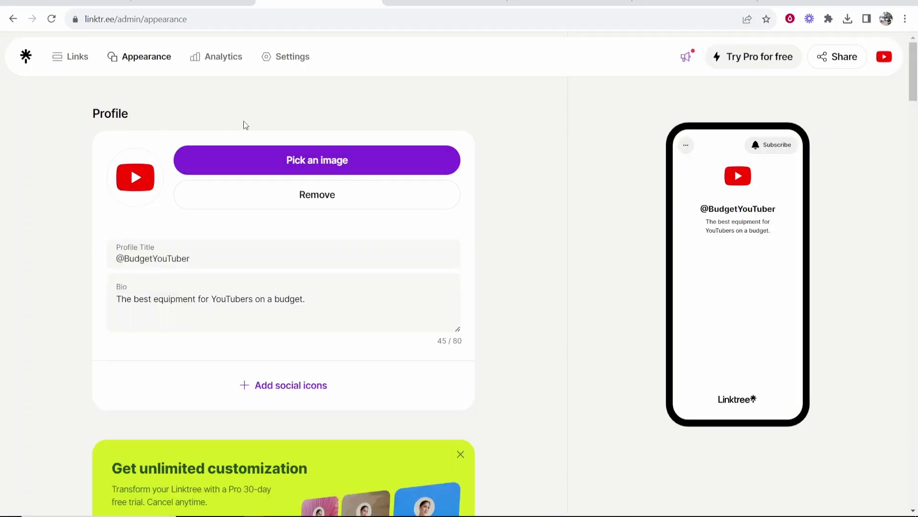
pyautogui.click(514, 3)
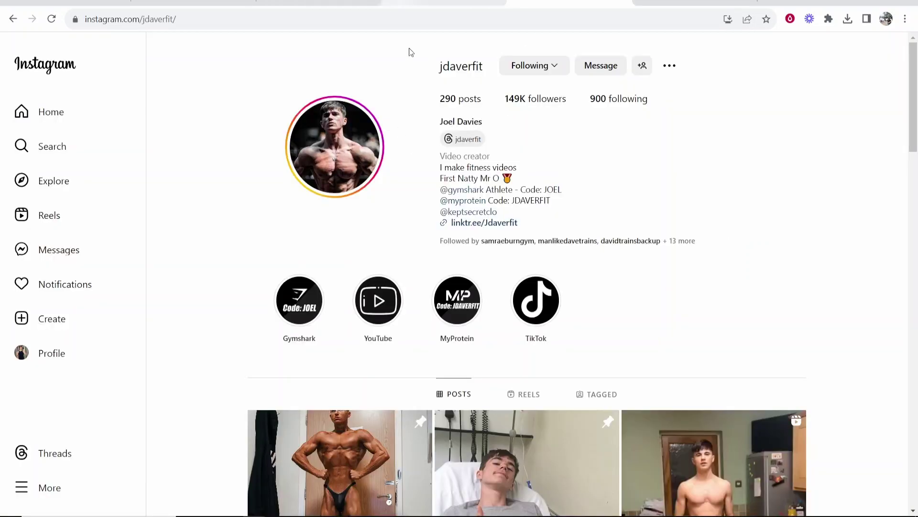
pyautogui.click(455, 3)
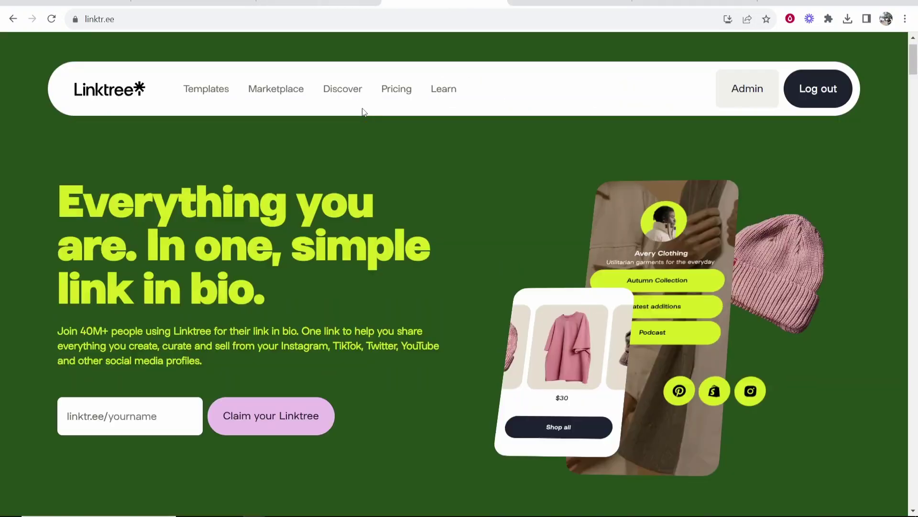
pyautogui.hotkey('ctrl', 'shift', 'Tab')
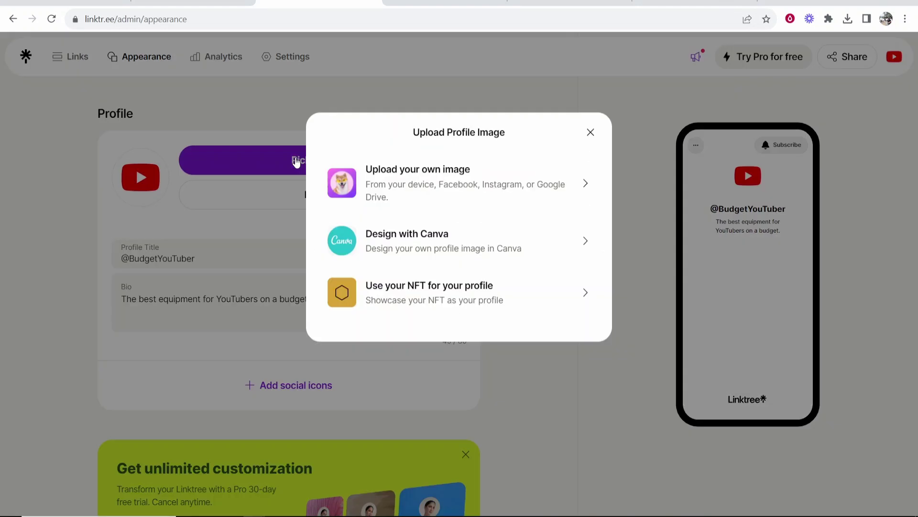
pyautogui.click(297, 159)
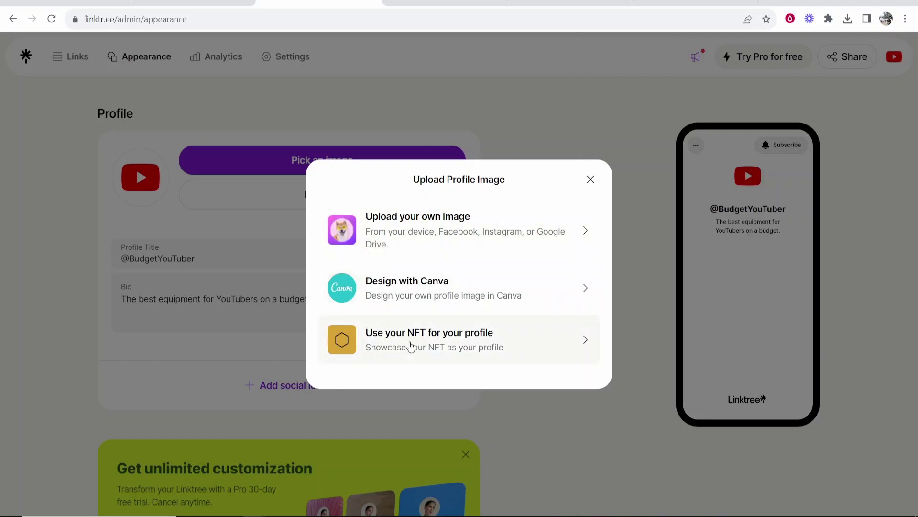
pyautogui.click(591, 179)
# Keep the profile title and replace the bio with 'How to tutorial videos.'.
pyautogui.moveTo(201, 259); pyautogui.dragTo(129, 258)
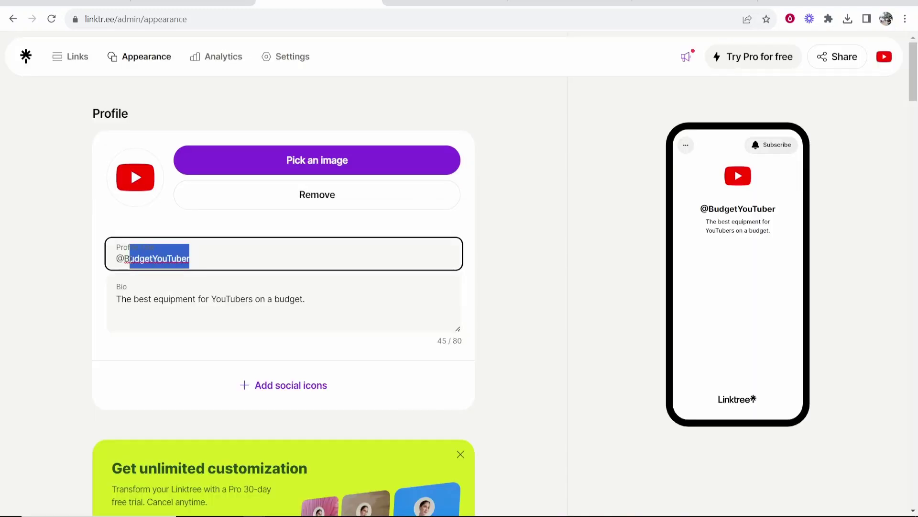
pyautogui.click(90, 256)
pyautogui.moveTo(303, 304); pyautogui.dragTo(56, 298)
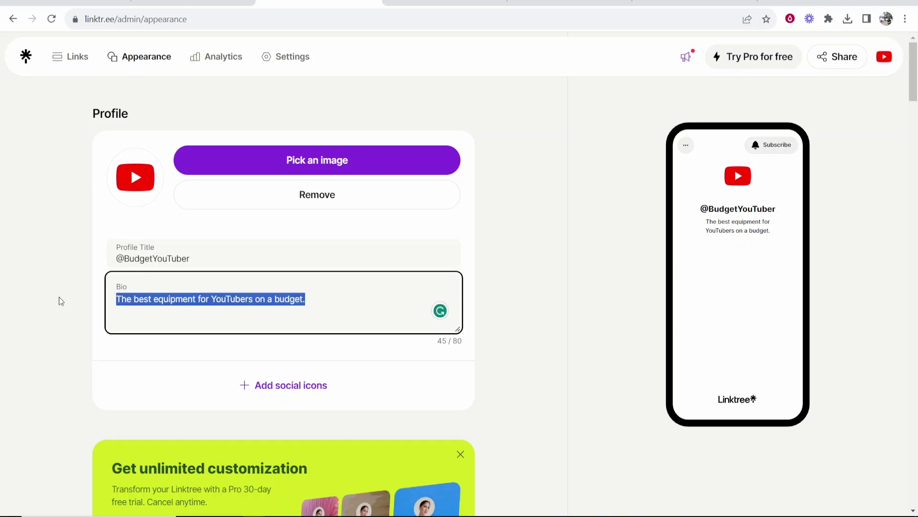
pyautogui.write('How to tutorial videos.')
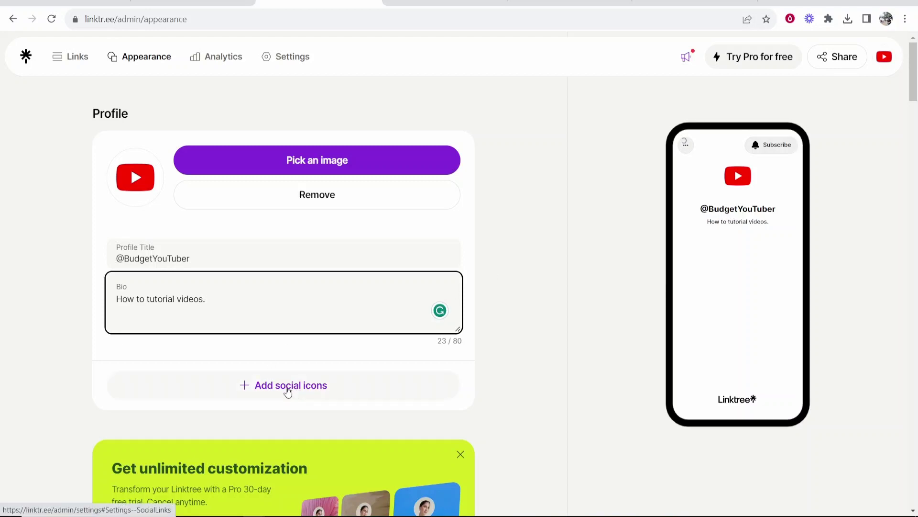
# Add an Instagram social icon using the profile's Instagram username.
pyautogui.scroll(-1, 282, 390)
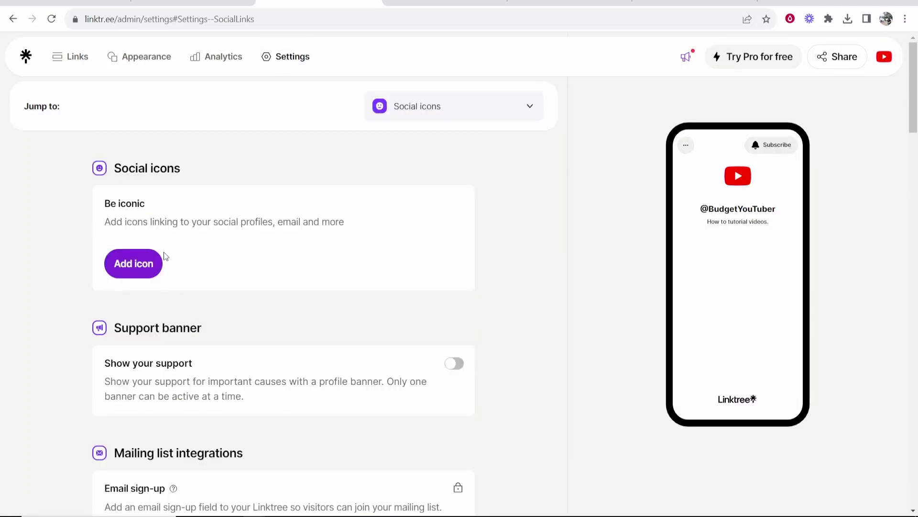
pyautogui.click(129, 267)
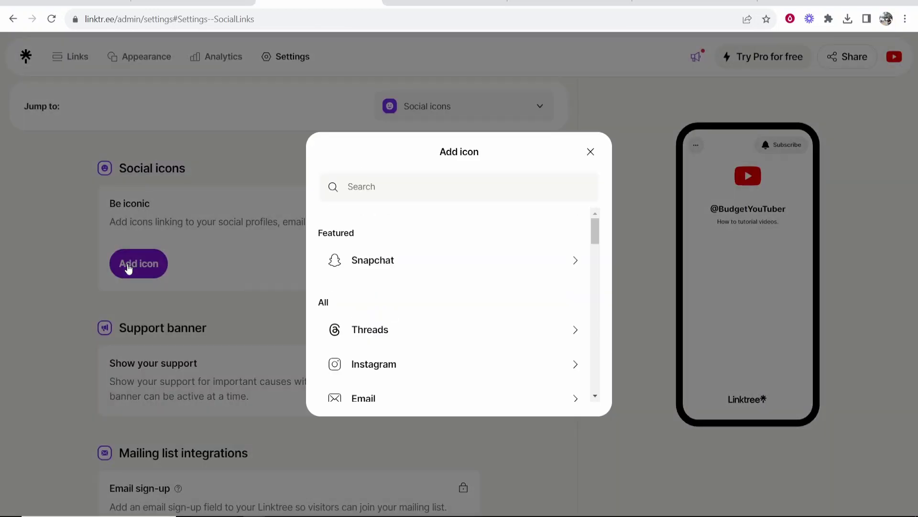
pyautogui.scroll(-1, 382, 280)
pyautogui.click(404, 300)
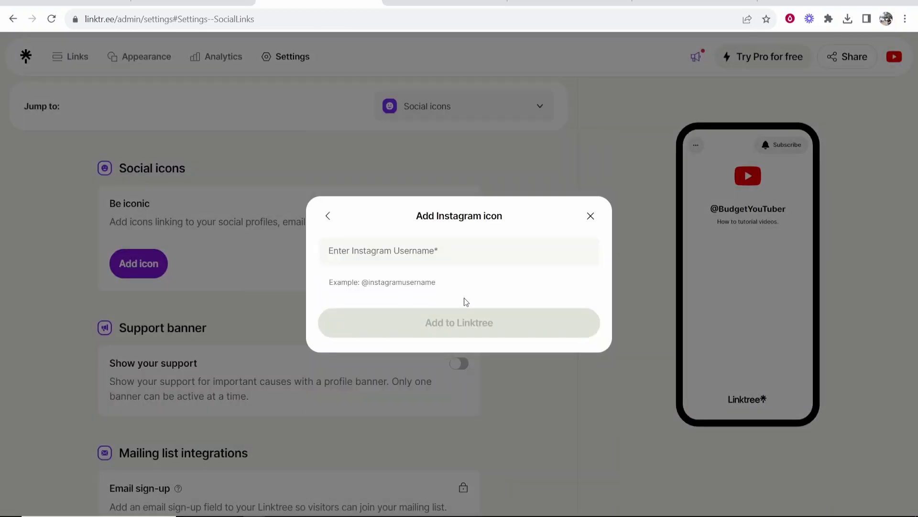
pyautogui.click(435, 259)
pyautogui.click(444, 284)
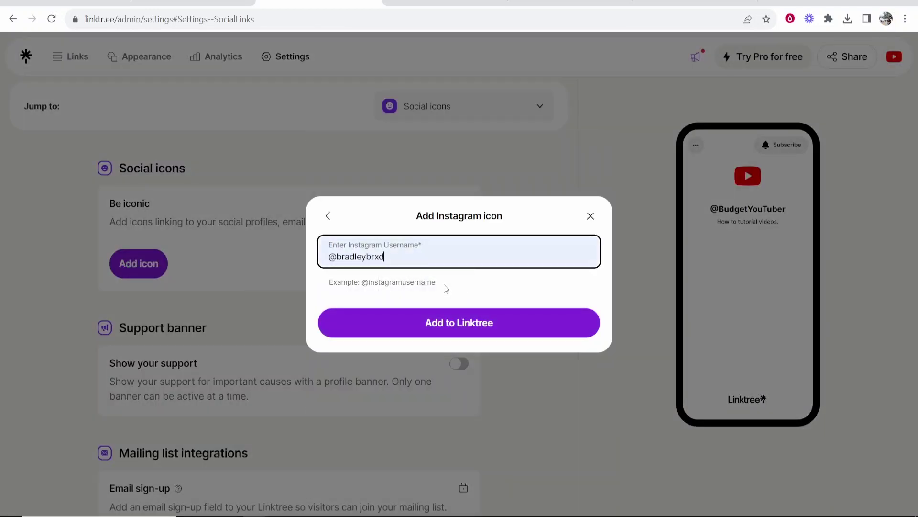
pyautogui.click(470, 324)
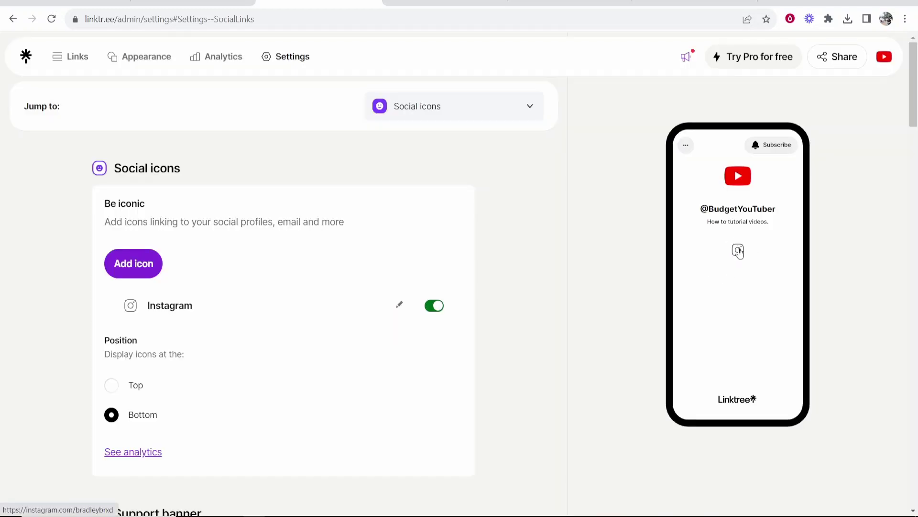
# Set the social icons position to Top of the profile.
pyautogui.scroll(-1, 390, 258)
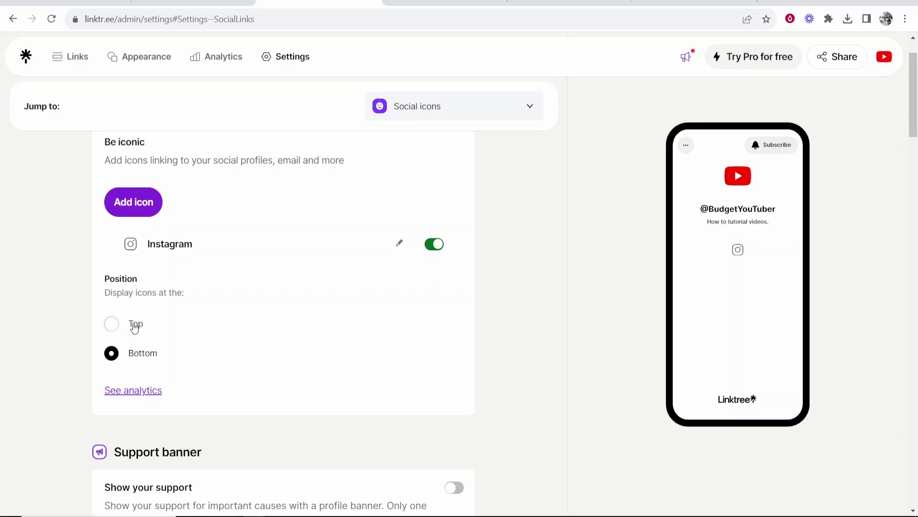
pyautogui.scroll(-2, 141, 323)
pyautogui.scroll(3, 129, 366)
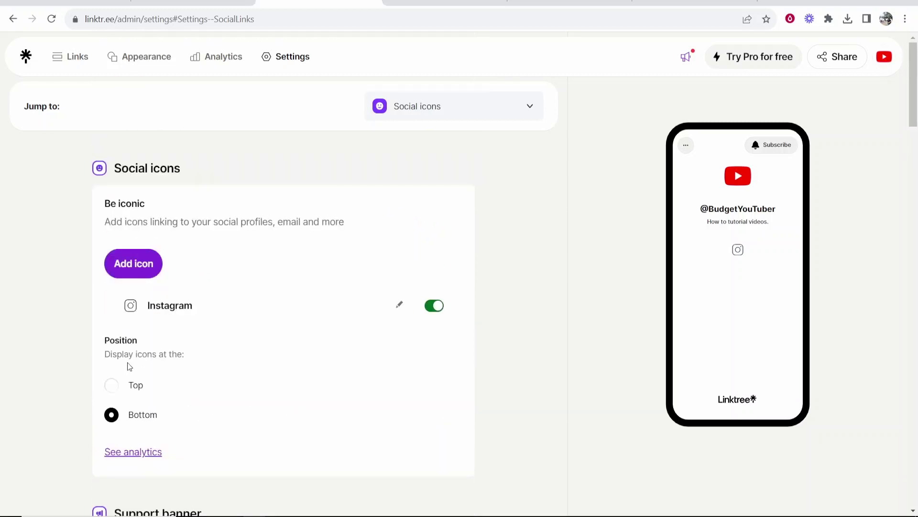
pyautogui.click(120, 390)
pyautogui.scroll(-4, 411, 246)
pyautogui.scroll(4, 412, 246)
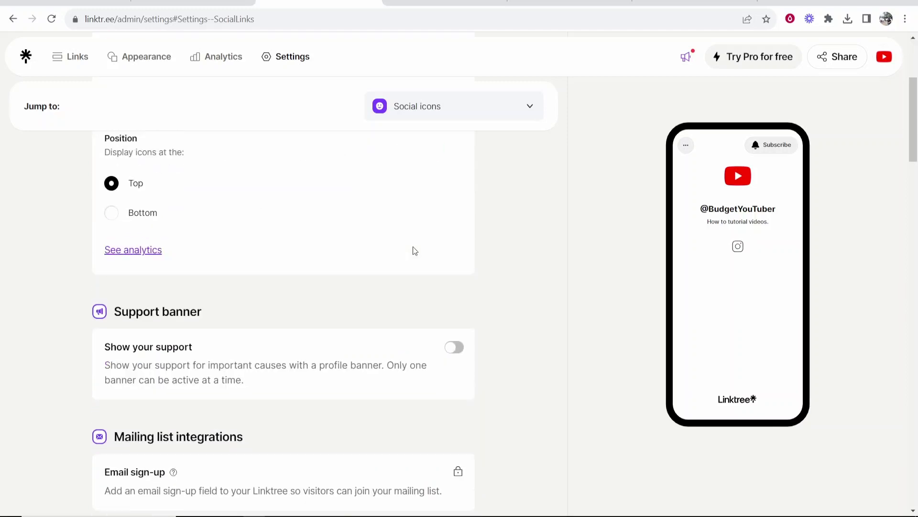
# Try the Lake White theme, then apply the Lake Black theme to the profile.
pyautogui.click(147, 57)
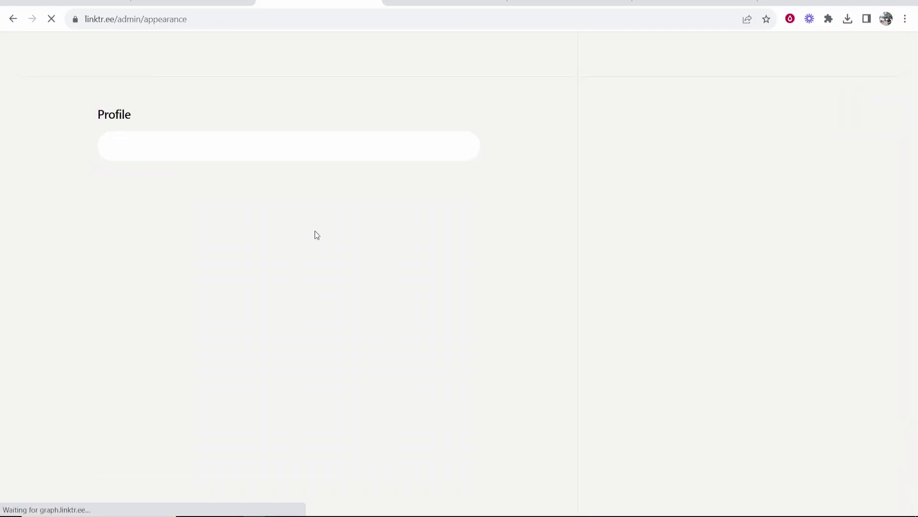
pyautogui.scroll(-8, 315, 231)
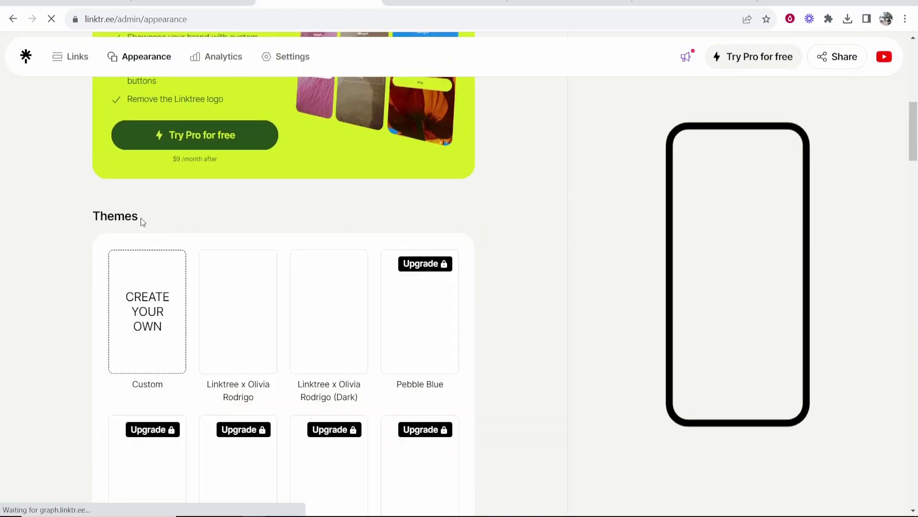
pyautogui.scroll(-3, 141, 217)
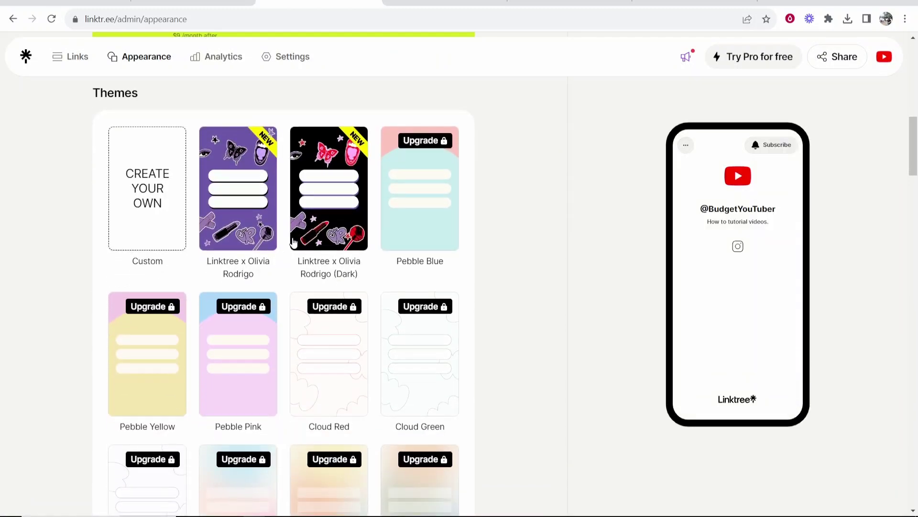
pyautogui.scroll(-10, 293, 242)
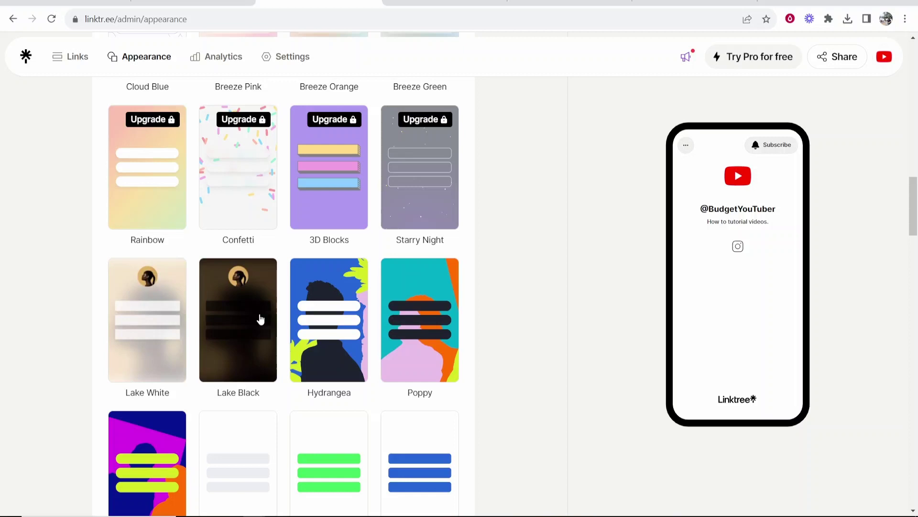
pyautogui.scroll(-4, 260, 320)
pyautogui.scroll(1, 238, 203)
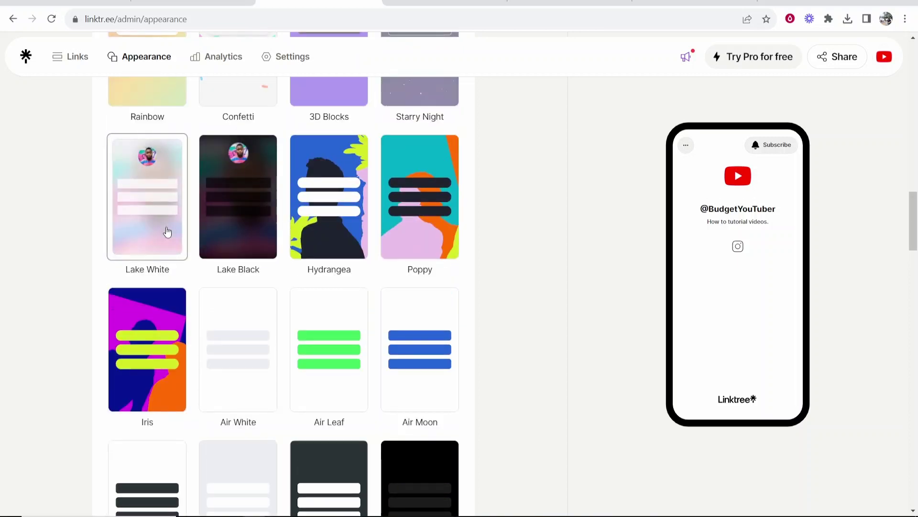
pyautogui.click(173, 233)
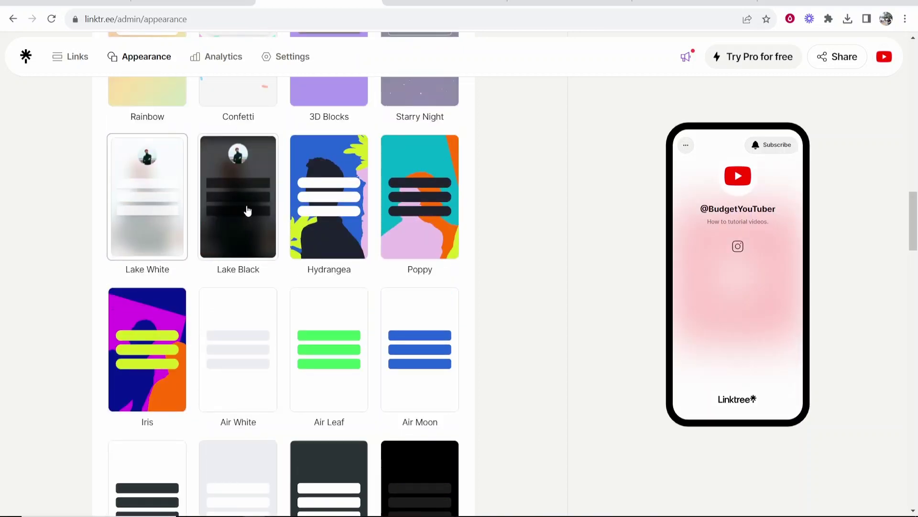
pyautogui.click(236, 197)
# Scroll through the remaining themes and custom button style options.
pyautogui.scroll(-7, 236, 196)
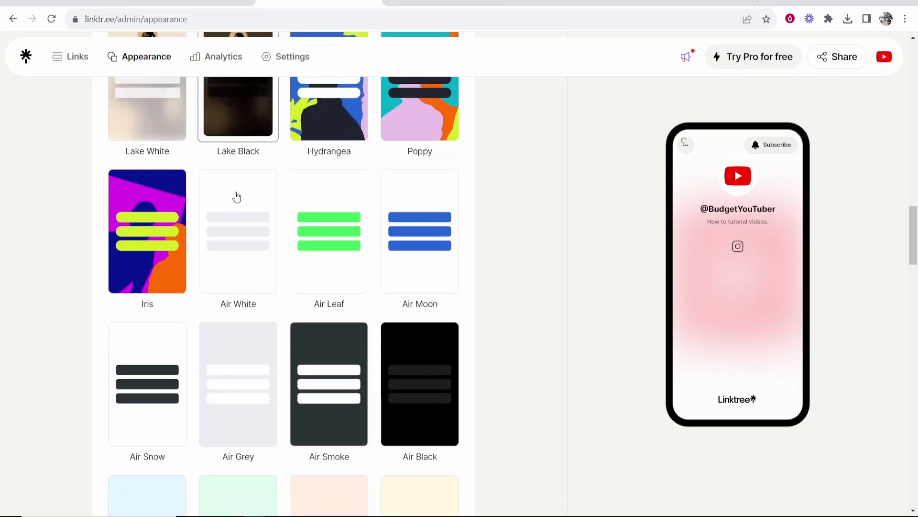
pyautogui.scroll(-5, 306, 222)
pyautogui.scroll(12, 318, 232)
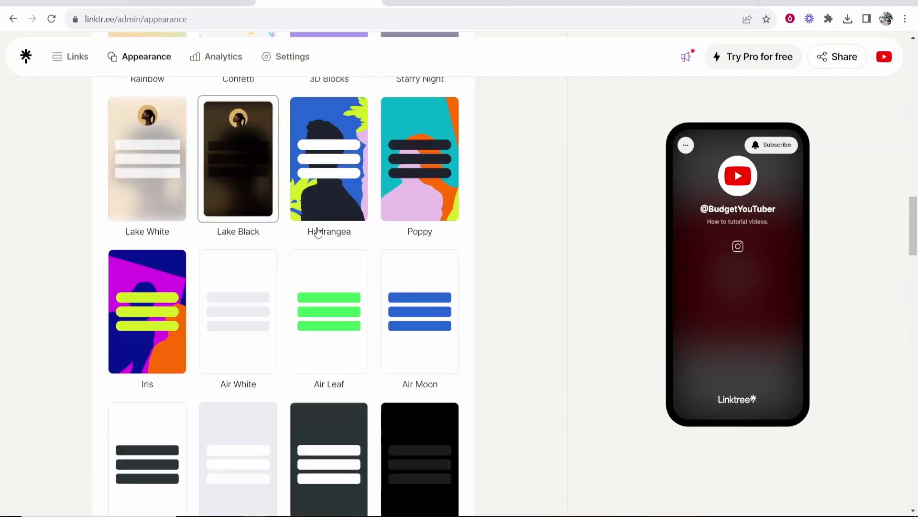
pyautogui.scroll(-20, 318, 232)
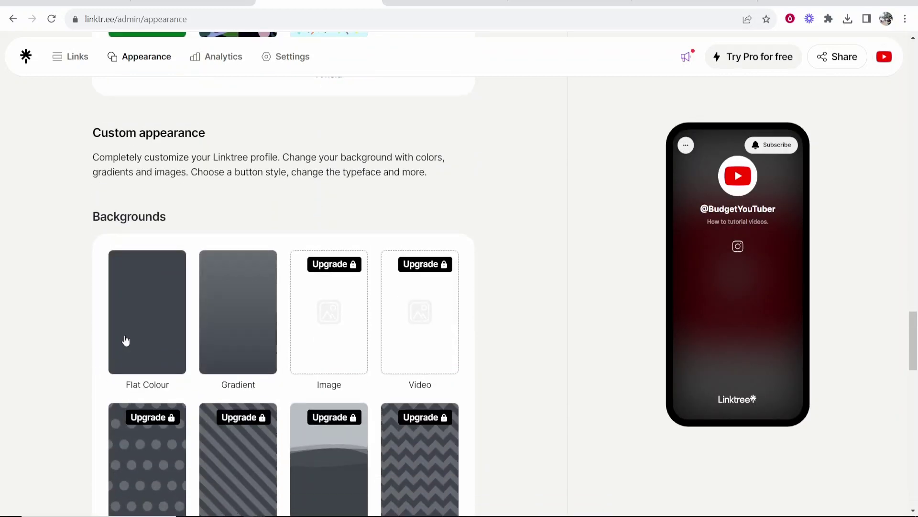
pyautogui.scroll(-4, 240, 304)
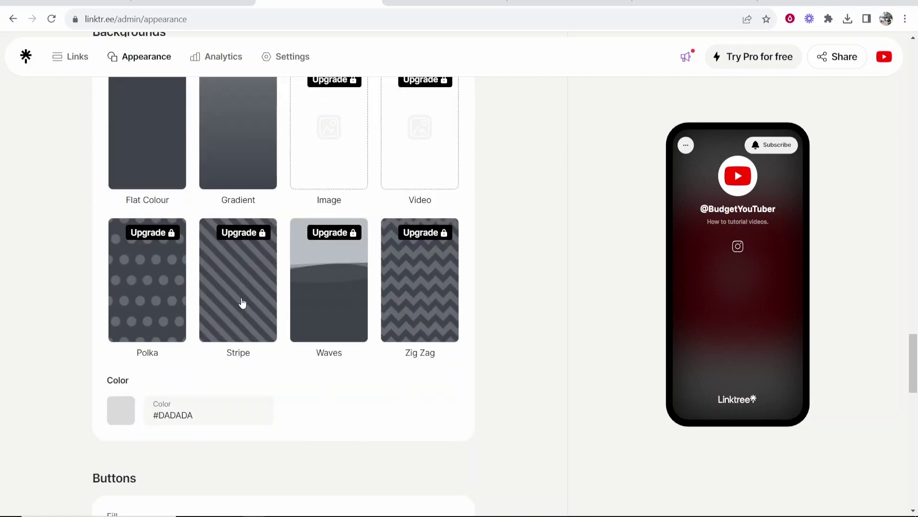
pyautogui.scroll(-5, 132, 394)
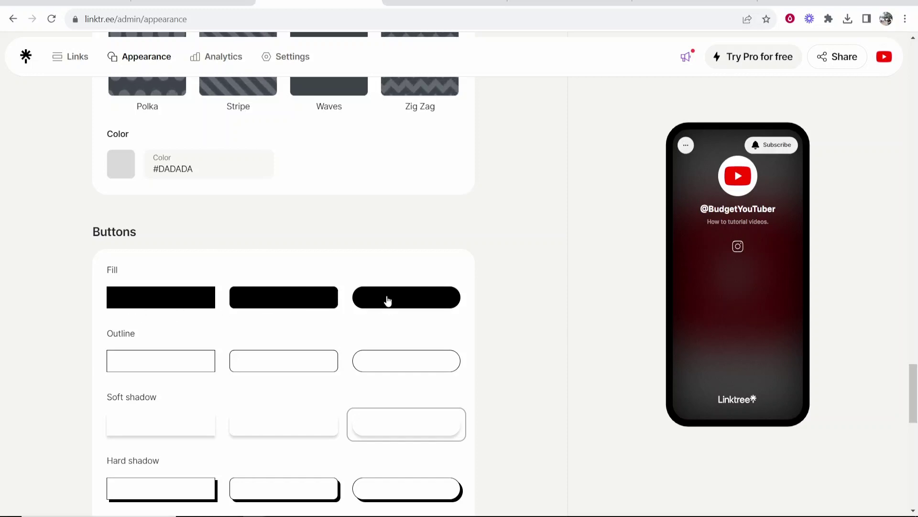
pyautogui.scroll(-5, 387, 300)
pyautogui.scroll(15, 305, 304)
pyautogui.scroll(3, 303, 311)
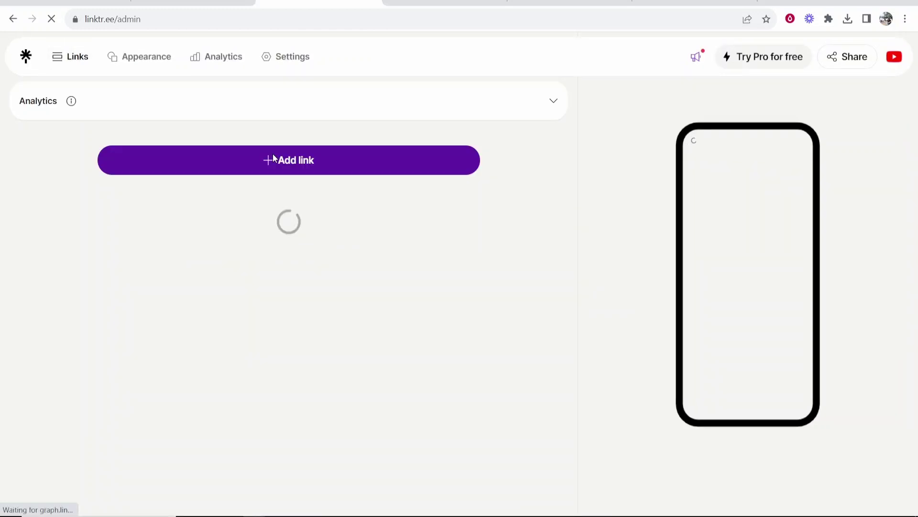
# Start a new link on the Links page, then go to the YouTube search results tab.
pyautogui.click(302, 161)
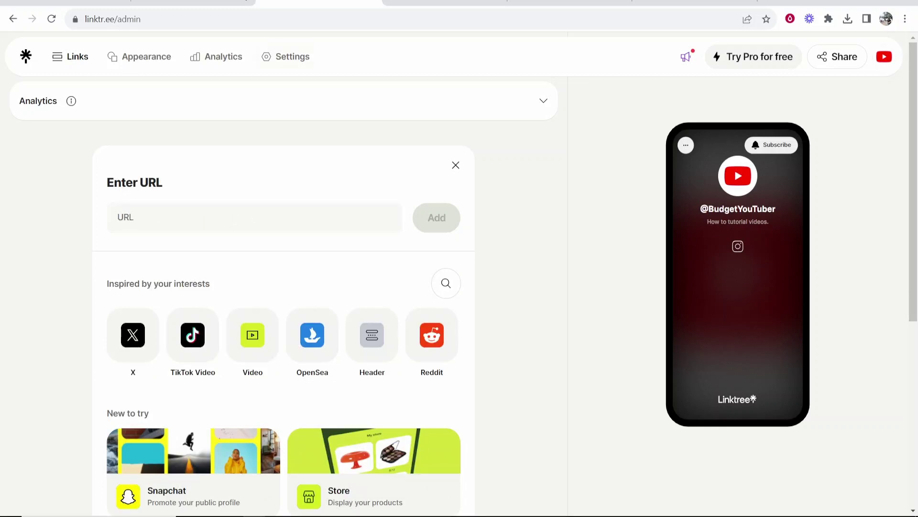
pyautogui.click(191, 3)
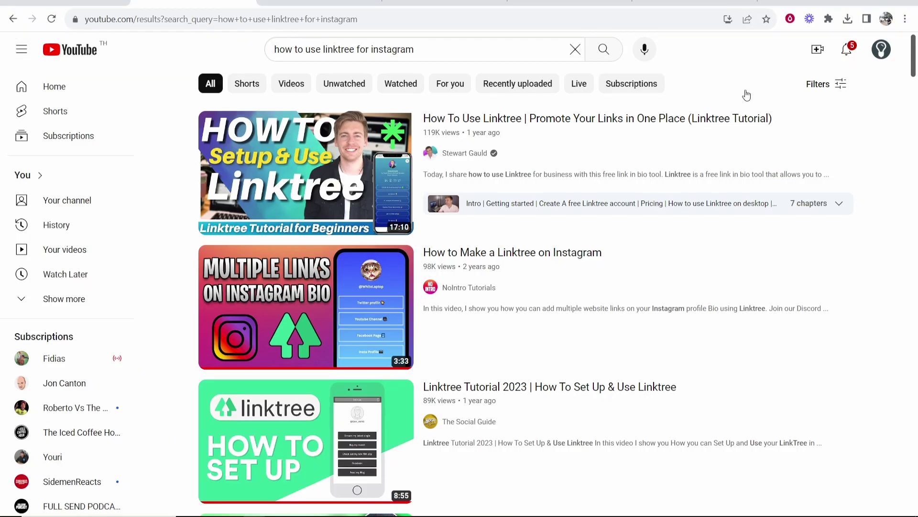
# Open your KnowledgeBase YouTube channel page and select its web address for copying.
pyautogui.click(881, 48)
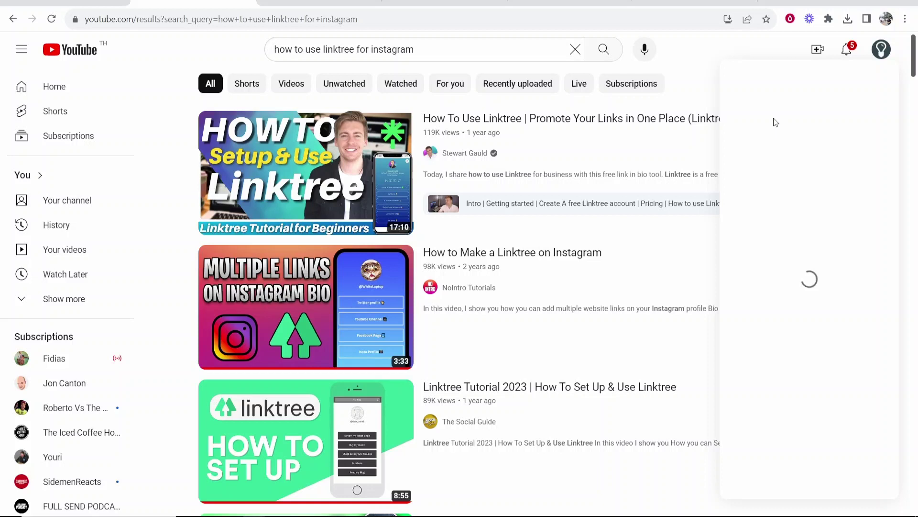
pyautogui.click(761, 88)
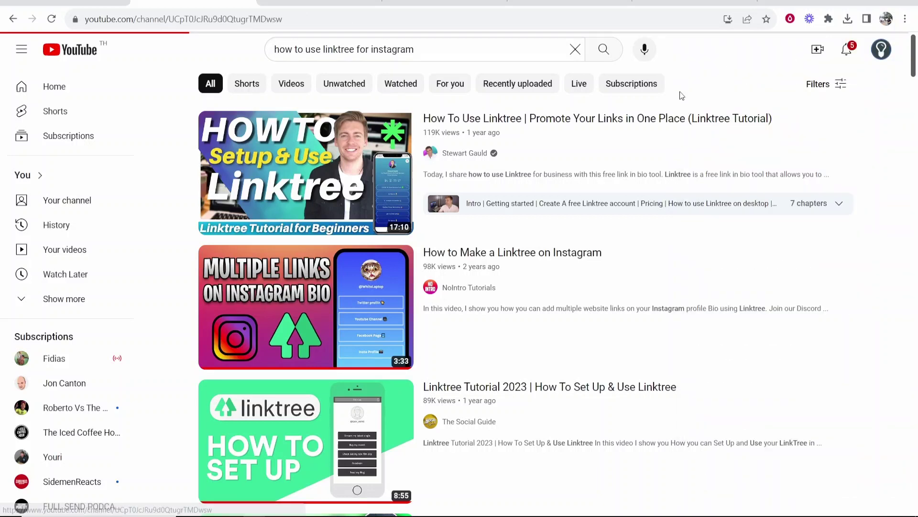
pyautogui.click(186, 16)
pyautogui.hotkey('ctrl', 'c')
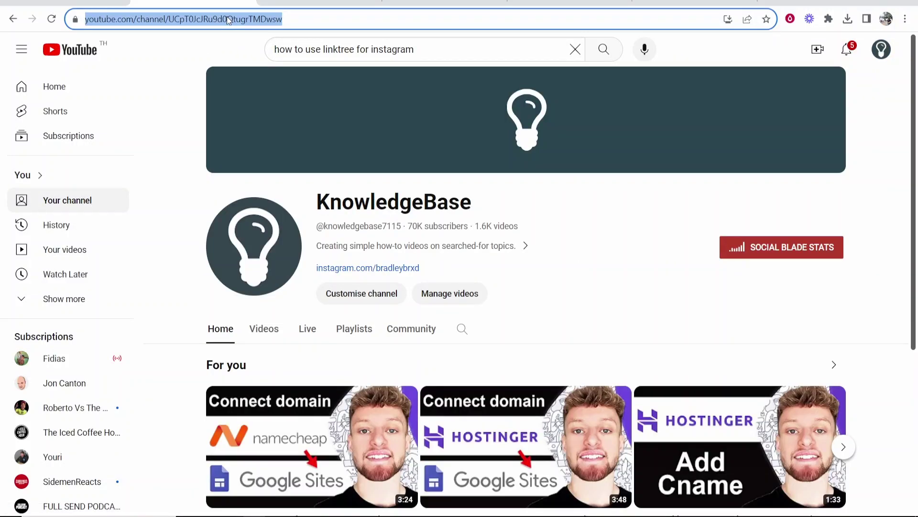
pyautogui.rightClick(227, 17)
# Copy the channel URL and add it as a new Linktree link, pasted as plain text.
pyautogui.click(255, 91)
pyautogui.click(444, 3)
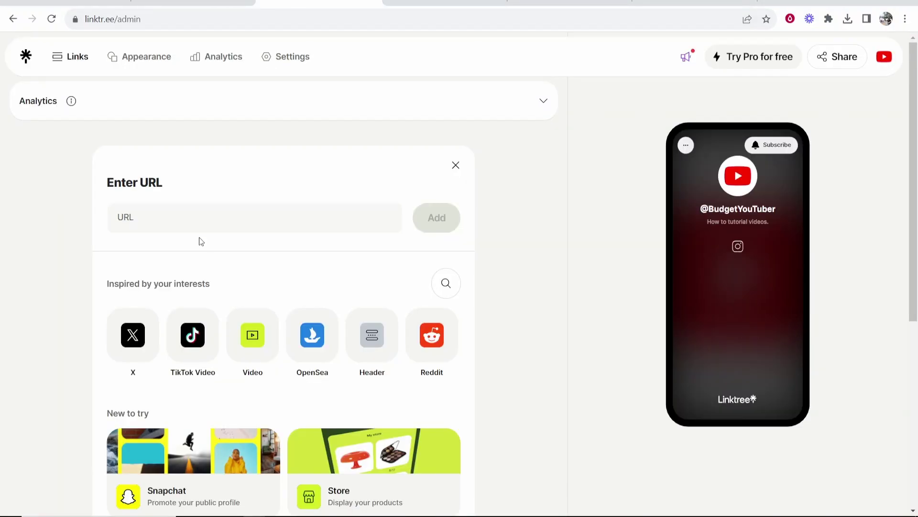
pyautogui.rightClick(182, 219)
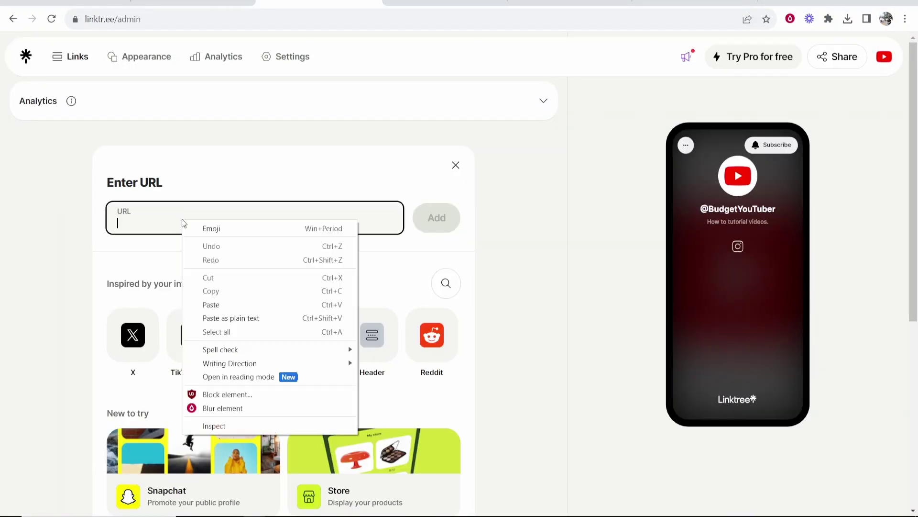
pyautogui.click(211, 318)
pyautogui.click(441, 229)
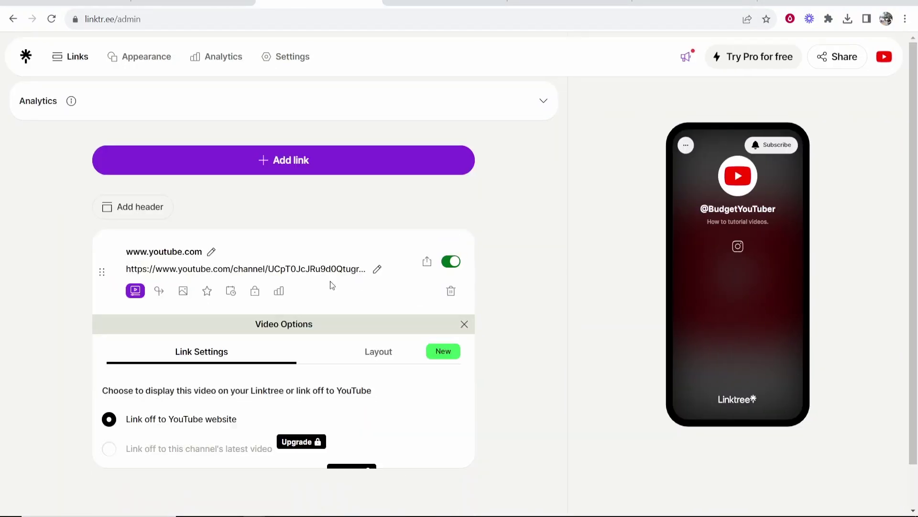
pyautogui.click(211, 251)
pyautogui.moveTo(202, 252); pyautogui.dragTo(125, 252)
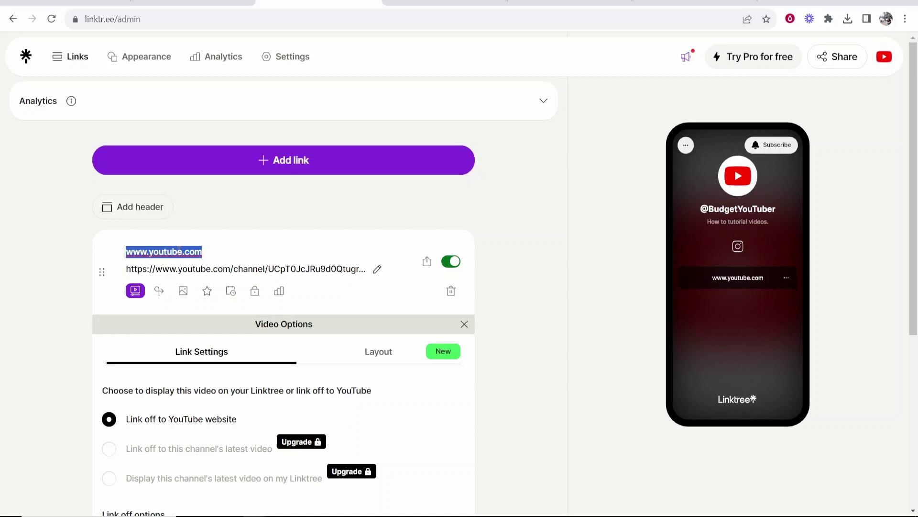
pyautogui.write('su')
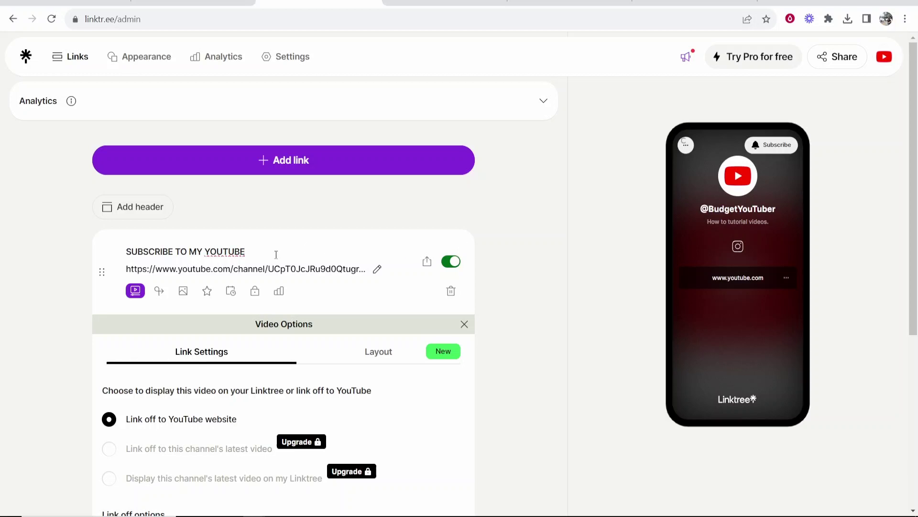
pyautogui.press('Return')
pyautogui.click(509, 243)
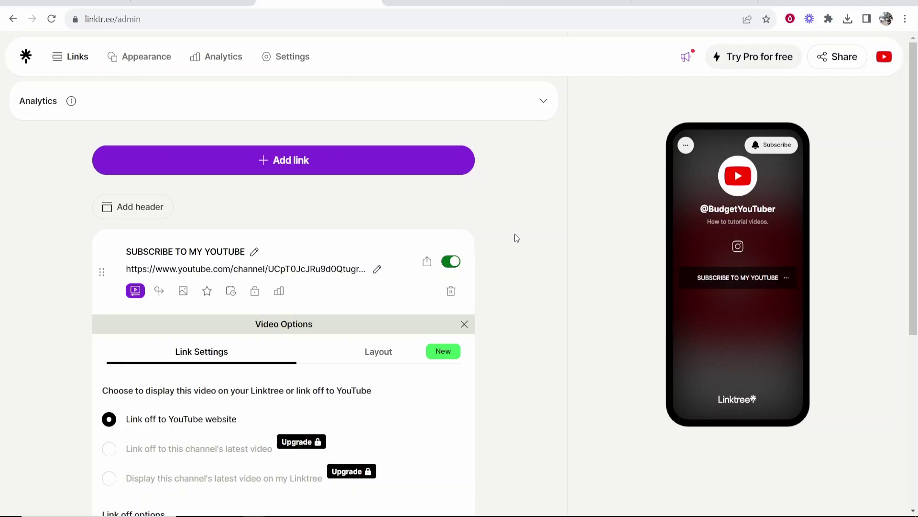
# Browse the YouTube link's thumbnail choices without setting one, then start another new link.
pyautogui.scroll(-3, 208, 365)
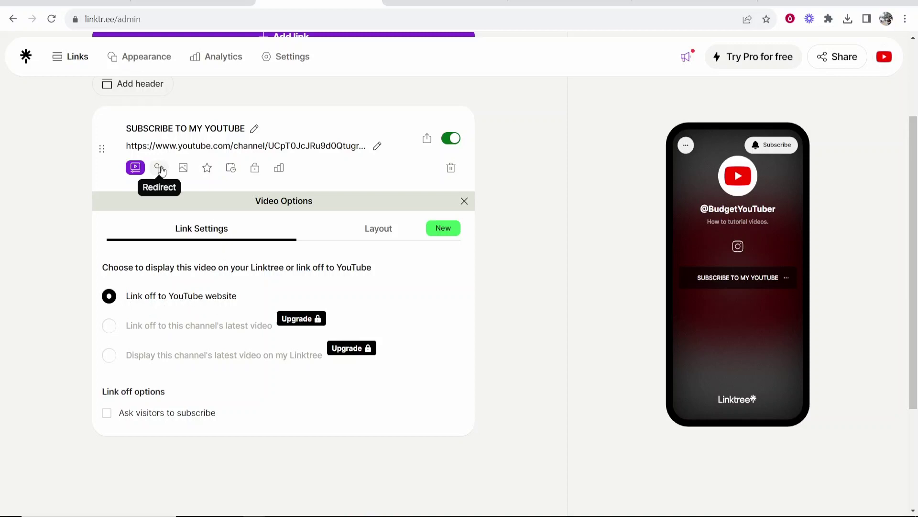
pyautogui.click(183, 167)
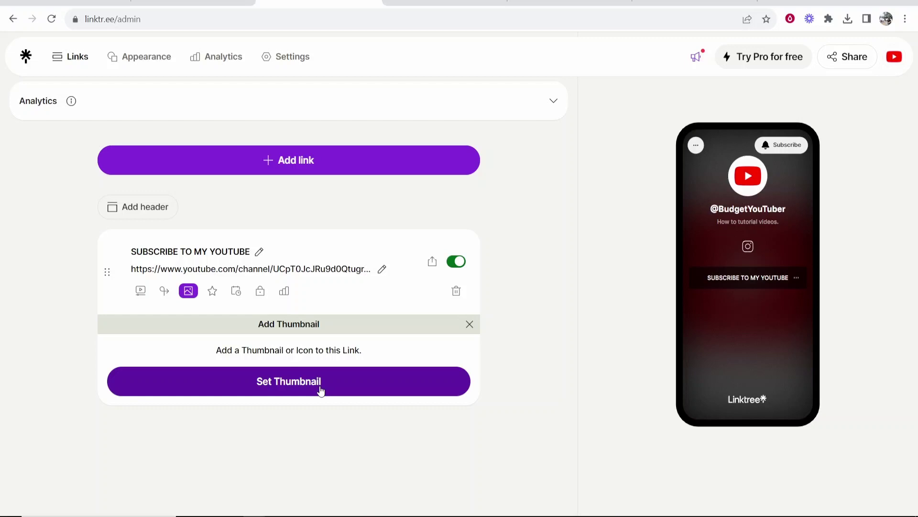
pyautogui.click(320, 389)
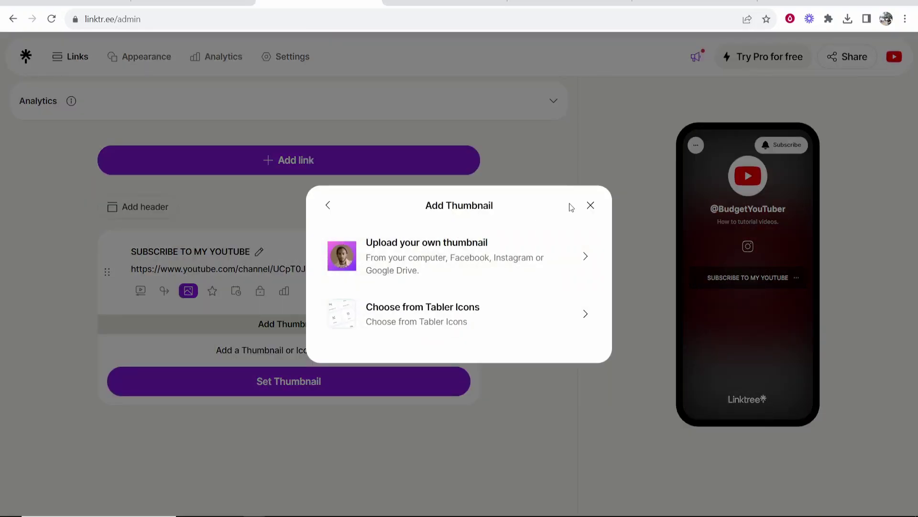
pyautogui.click(708, 249)
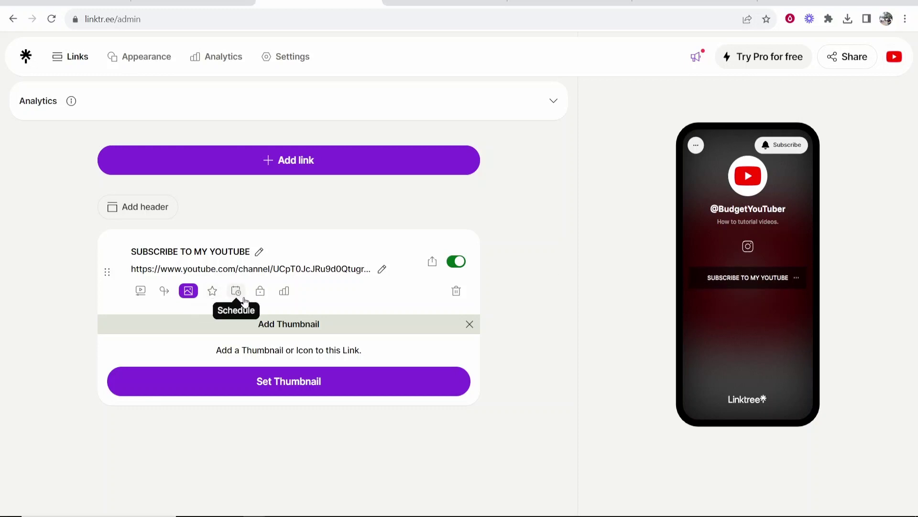
pyautogui.click(281, 165)
pyautogui.click(203, 218)
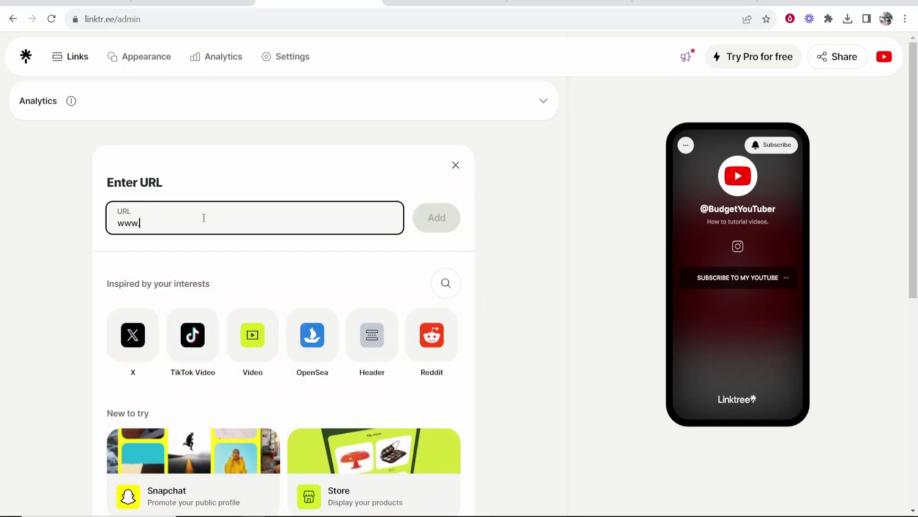
pyautogui.write('www.og')
pyautogui.press('Return')
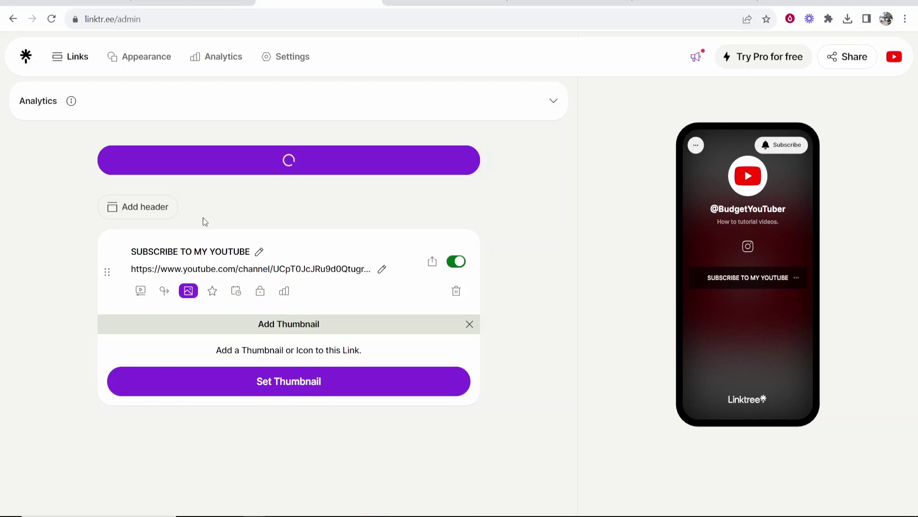
pyautogui.click(180, 268)
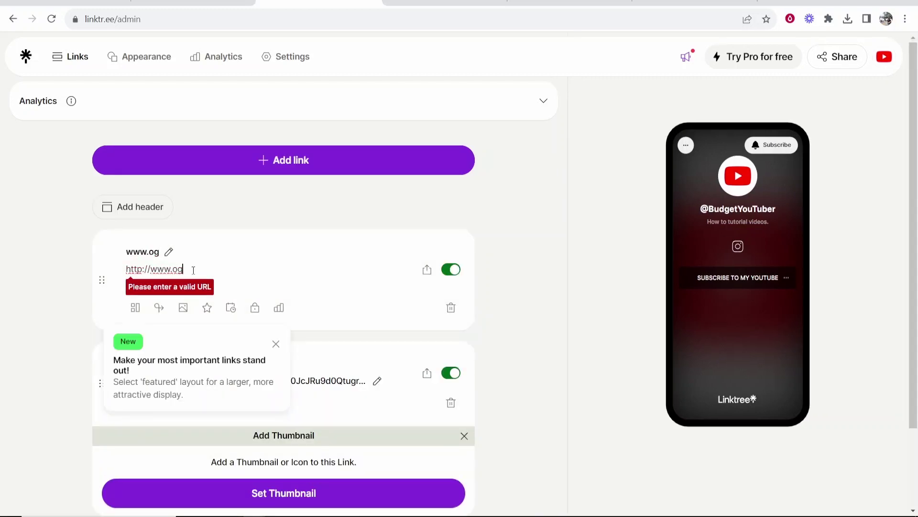
pyautogui.doubleClick(178, 269)
pyautogui.write('google.com')
pyautogui.click(830, 295)
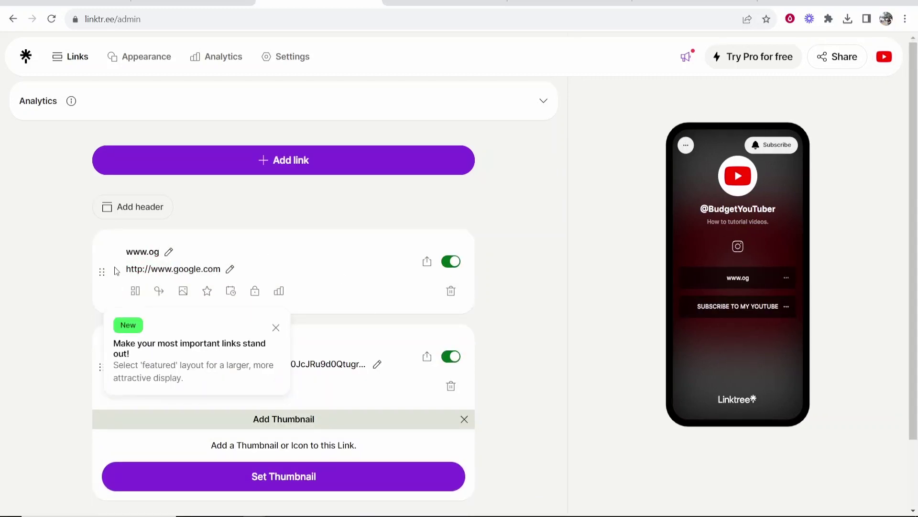
pyautogui.moveTo(100, 271); pyautogui.dragTo(105, 421)
pyautogui.click(275, 327)
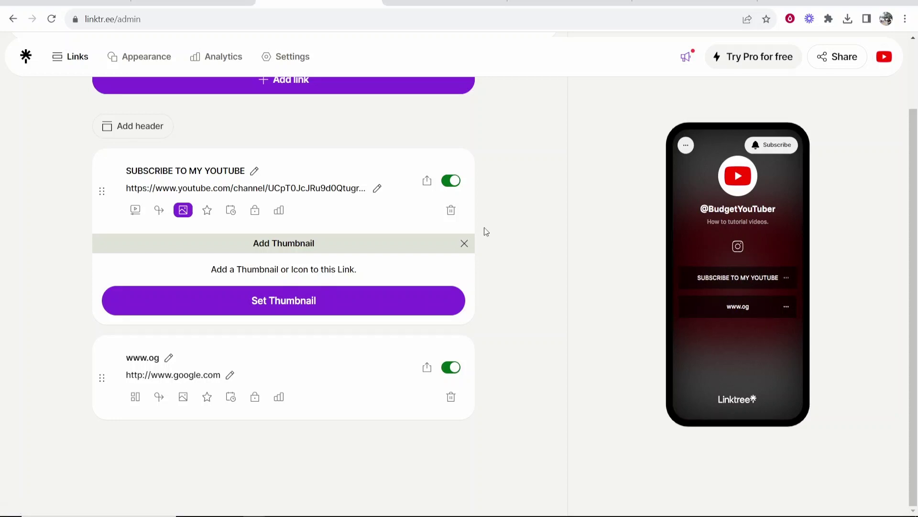
# Copy the public Linktree profile link from the Share menu.
pyautogui.scroll(2, 530, 221)
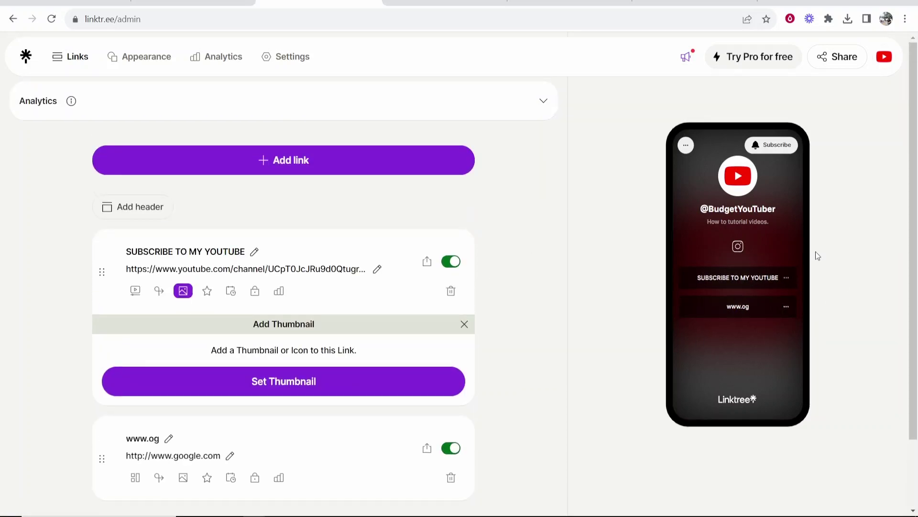
pyautogui.click(849, 60)
pyautogui.click(873, 436)
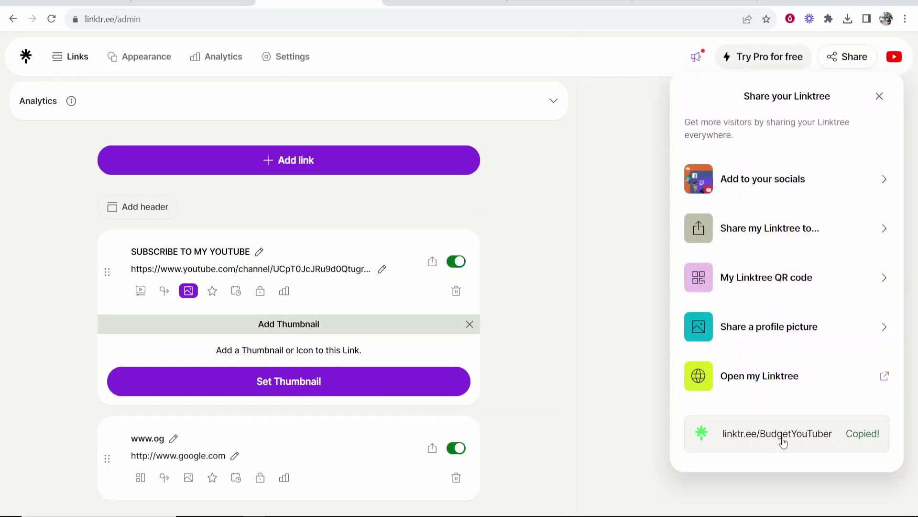
# Load the copied profile link in a new tab to view the live page and select its address.
pyautogui.click(773, 2)
pyautogui.hotkey('ctrl', 'v')
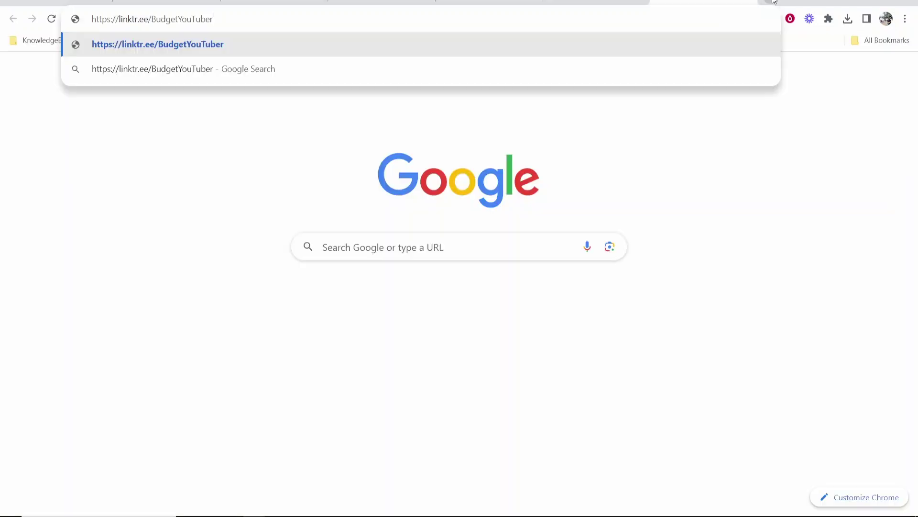
pyautogui.press('Return')
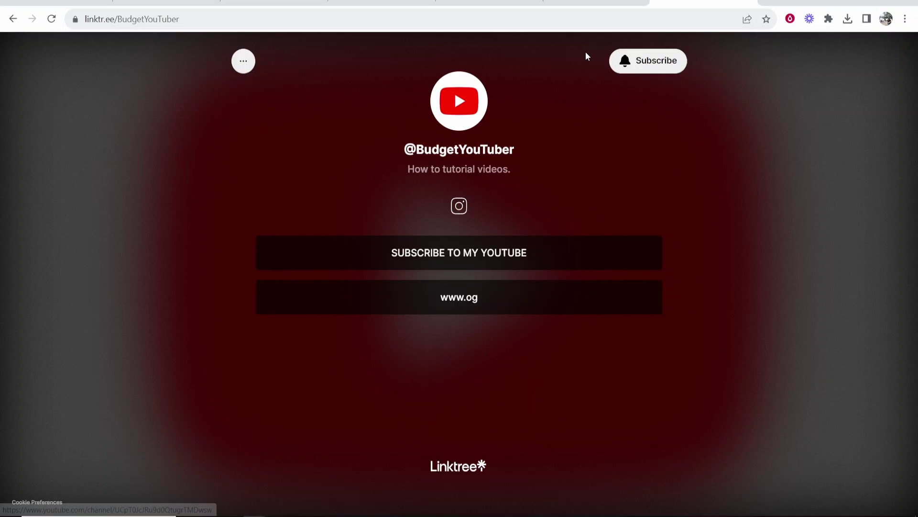
pyautogui.click(114, 22)
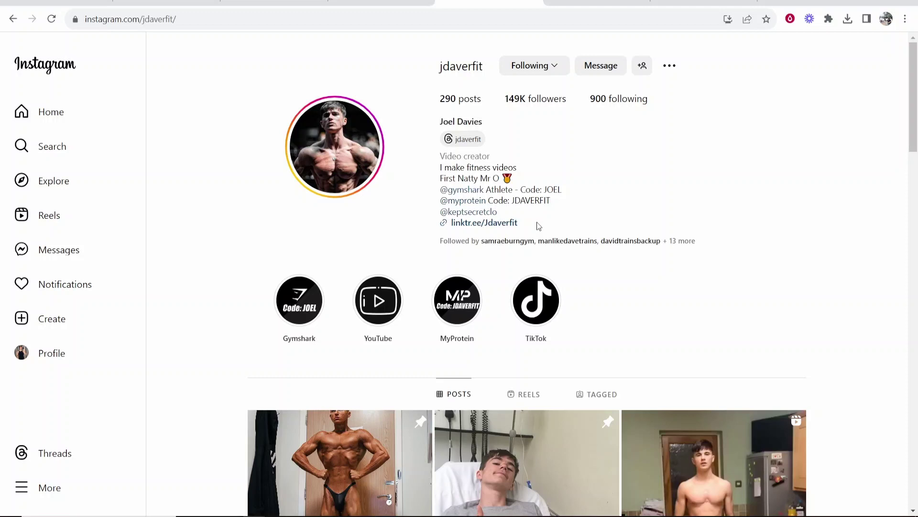
# Highlight the linktr.ee link at the end of the Instagram creator's bio.
pyautogui.moveTo(546, 218); pyautogui.dragTo(524, 220)
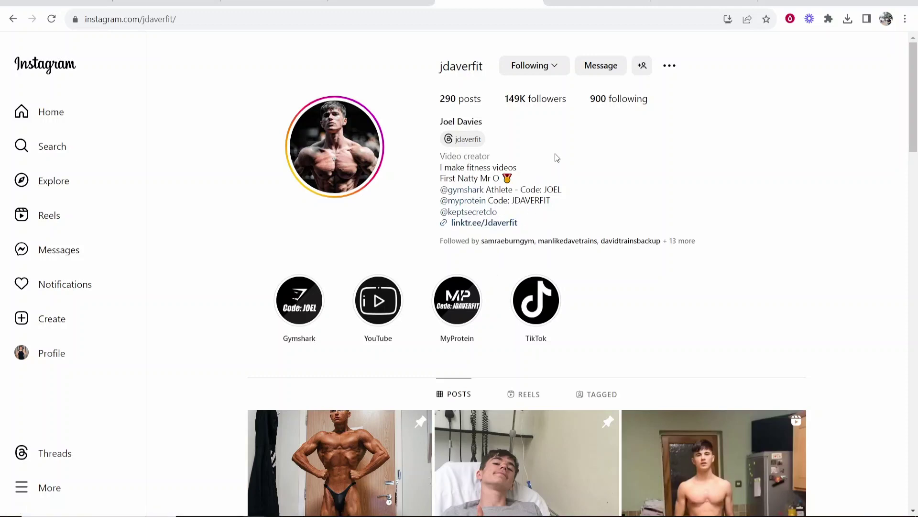